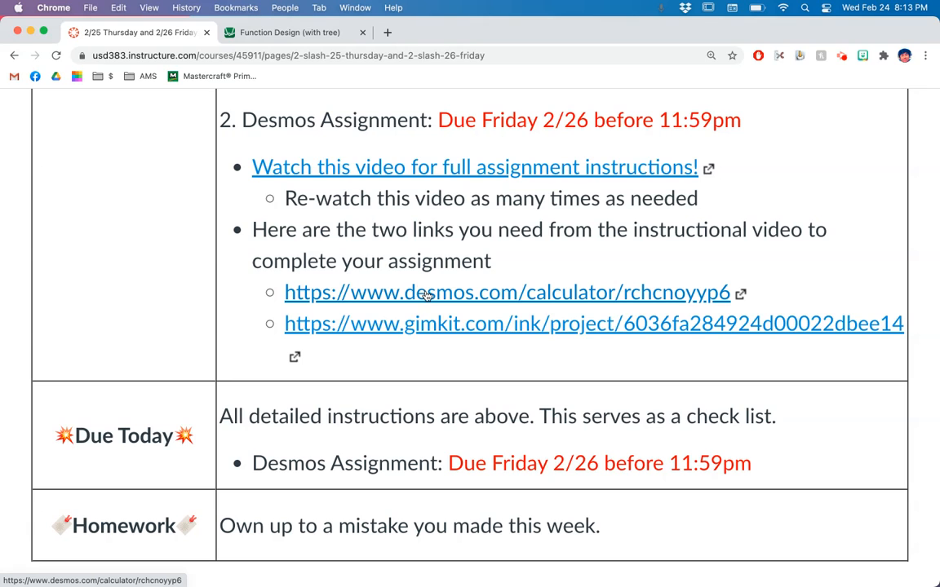
Switch to the Function Design (with tree) graph in Desmos and read the directions, restriction examples and listed equations
{"action": "left_click", "coordinate": [262, 31]}
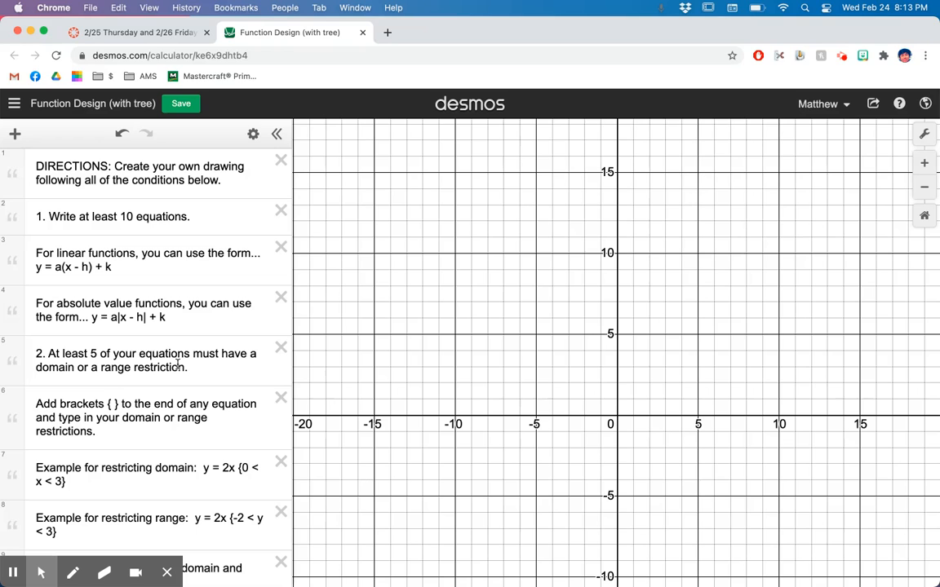
{"action": "scroll", "coordinate": [177, 366], "scroll_direction": "down", "scroll_amount": 3}
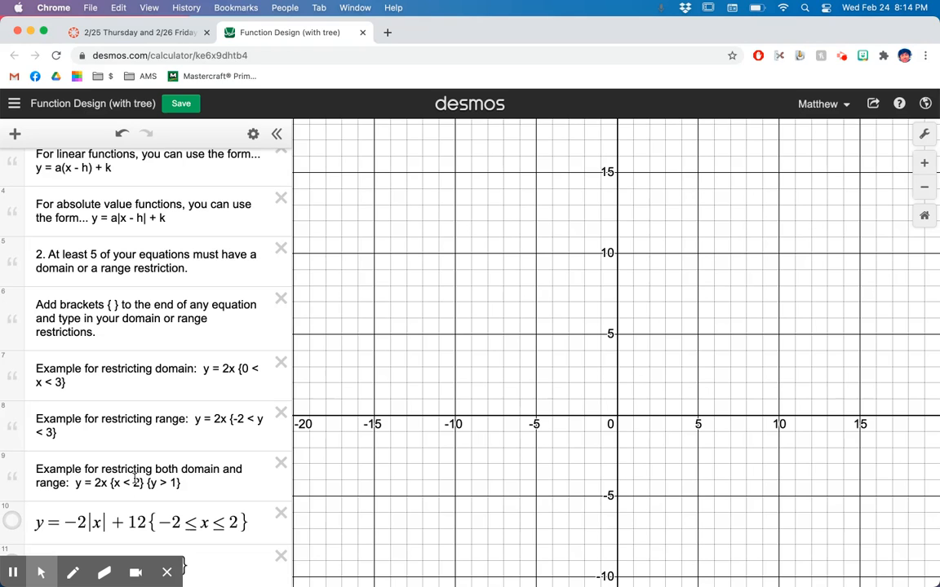
{"action": "scroll", "coordinate": [168, 440], "scroll_direction": "down", "scroll_amount": 5}
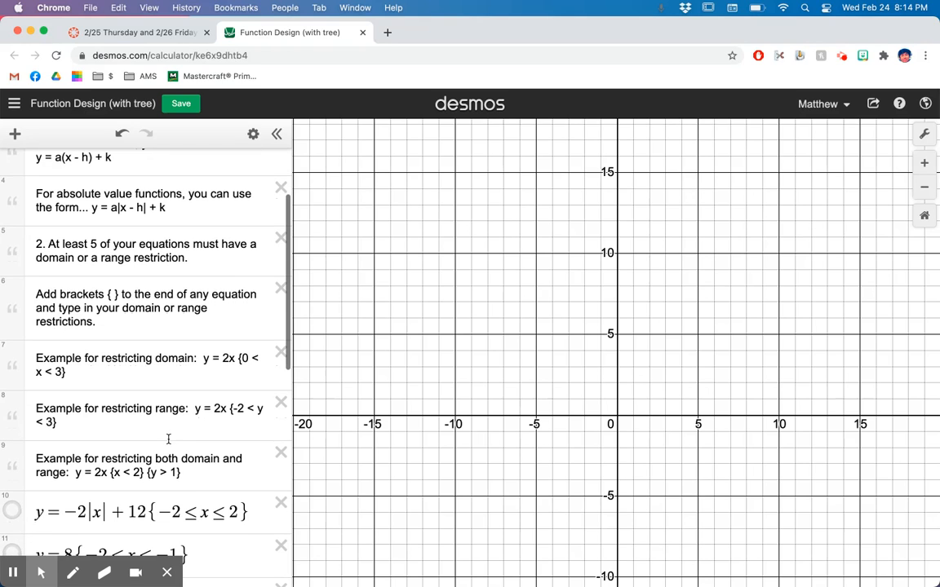
{"action": "scroll", "coordinate": [168, 440], "scroll_direction": "down", "scroll_amount": 2}
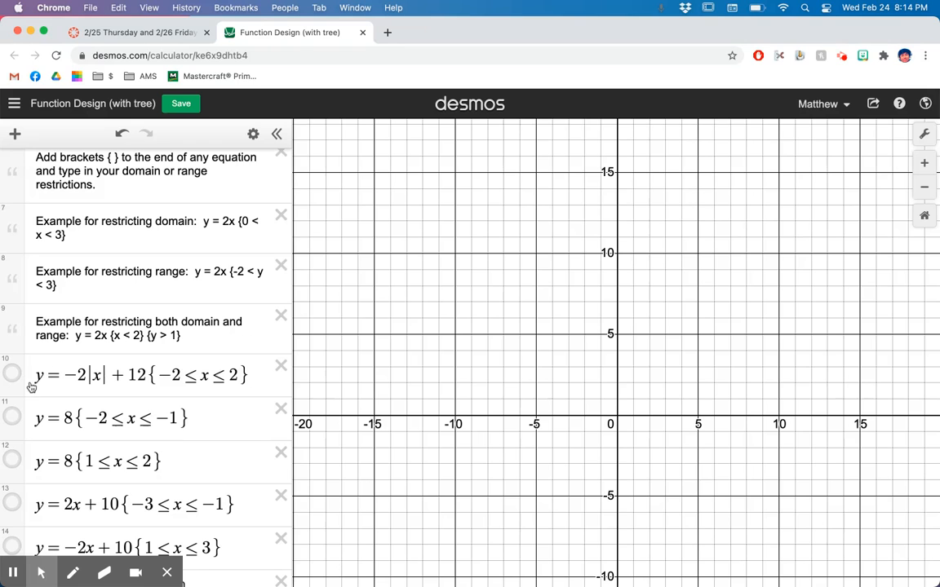
{"action": "scroll", "coordinate": [41, 347], "scroll_direction": "down", "scroll_amount": 5}
{"action": "scroll", "coordinate": [45, 387], "scroll_direction": "down", "scroll_amount": 10}
{"action": "scroll", "coordinate": [45, 387], "scroll_direction": "up", "scroll_amount": 12}
{"action": "scroll", "coordinate": [46, 387], "scroll_direction": "up", "scroll_amount": 2}
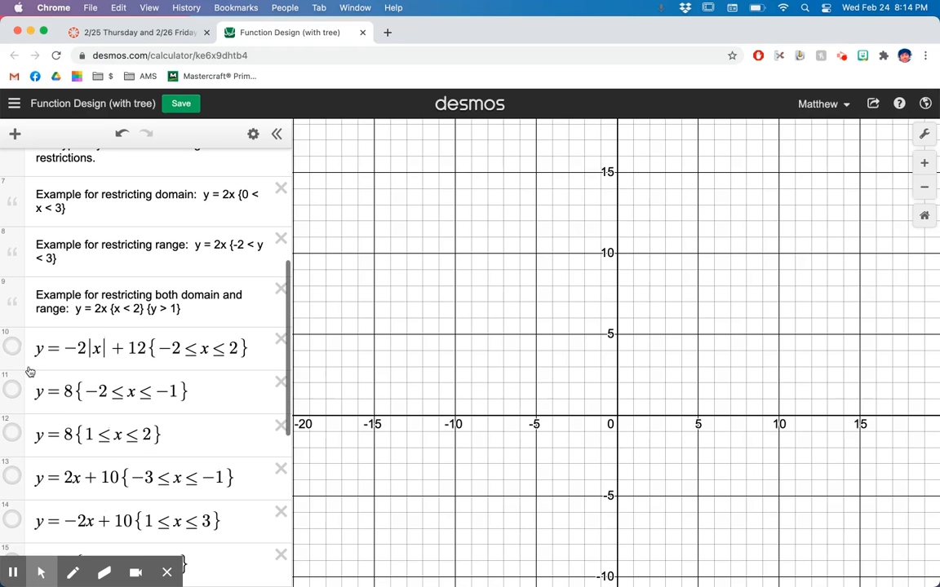
Show the graph of y = -2|x| + 12 and replace its domain restriction with {-2 ≤ x < 2}
{"action": "left_click", "coordinate": [12, 349]}
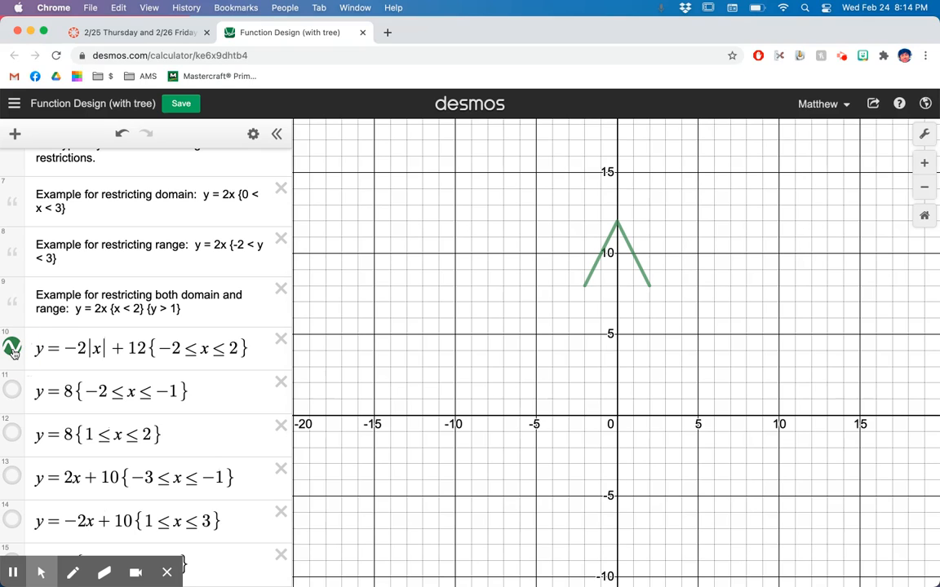
{"action": "left_click", "coordinate": [251, 349]}
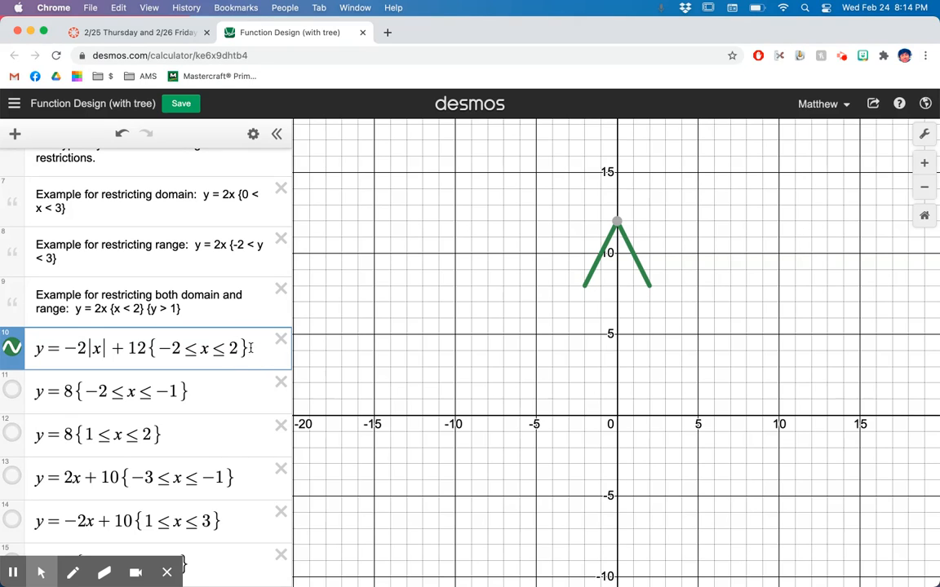
{"action": "key", "text": "BackSpace"}
{"action": "key", "text": "BackSpace"}
{"action": "key", "text": "BackSpace"}
{"action": "key", "text": "BackSpace"}
{"action": "key", "text": "BackSpace"}
{"action": "key", "text": "BackSpace"}
{"action": "key", "text": "BackSpace"}
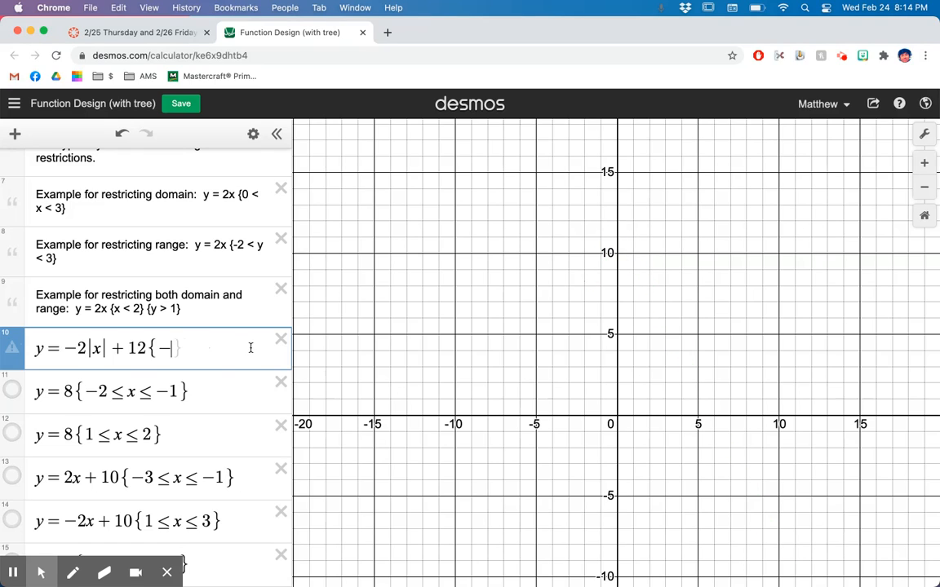
{"action": "key", "text": "BackSpace"}
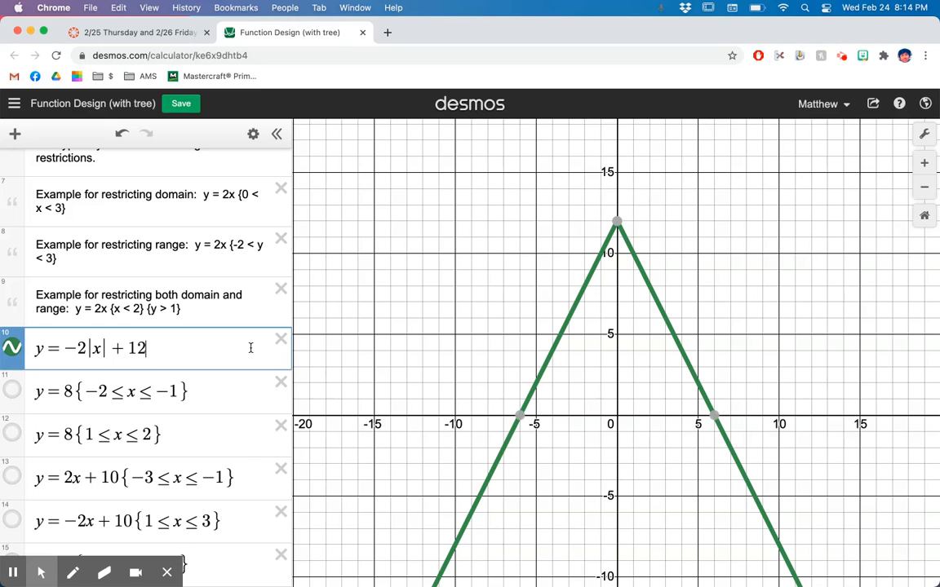
{"action": "type", "text": "{-2"}
{"action": "type", "text": "<=x<2"}
{"action": "type", "text": "}"}
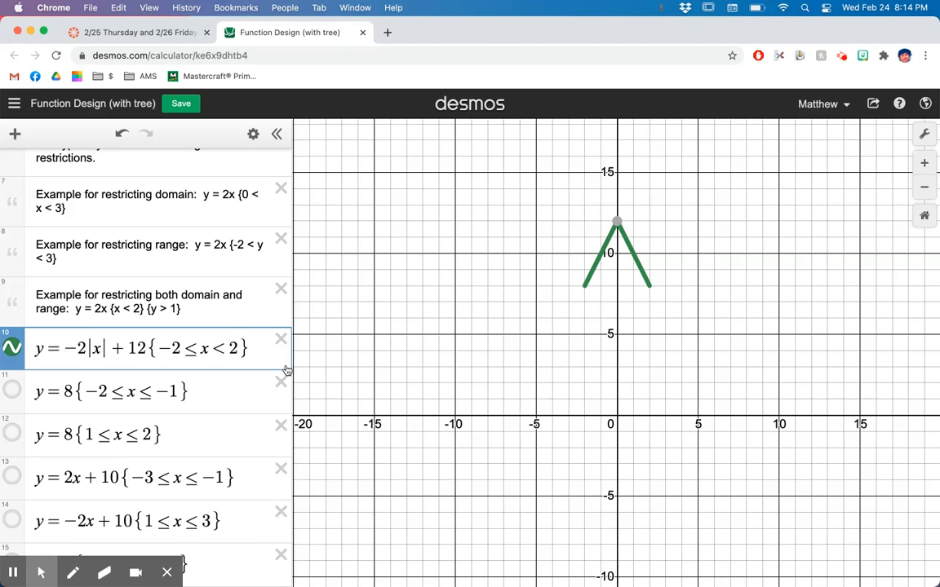
Show the two y = 8 segments and the restricted lines y = 2x + 10 and y = -2x + 10
{"action": "left_click", "coordinate": [14, 392]}
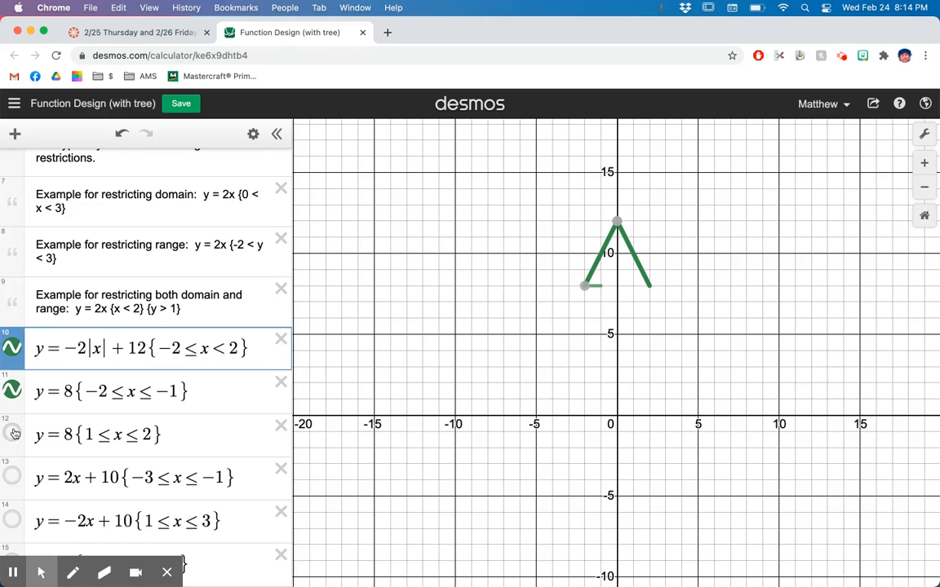
{"action": "left_click", "coordinate": [202, 310]}
{"action": "left_click", "coordinate": [12, 434]}
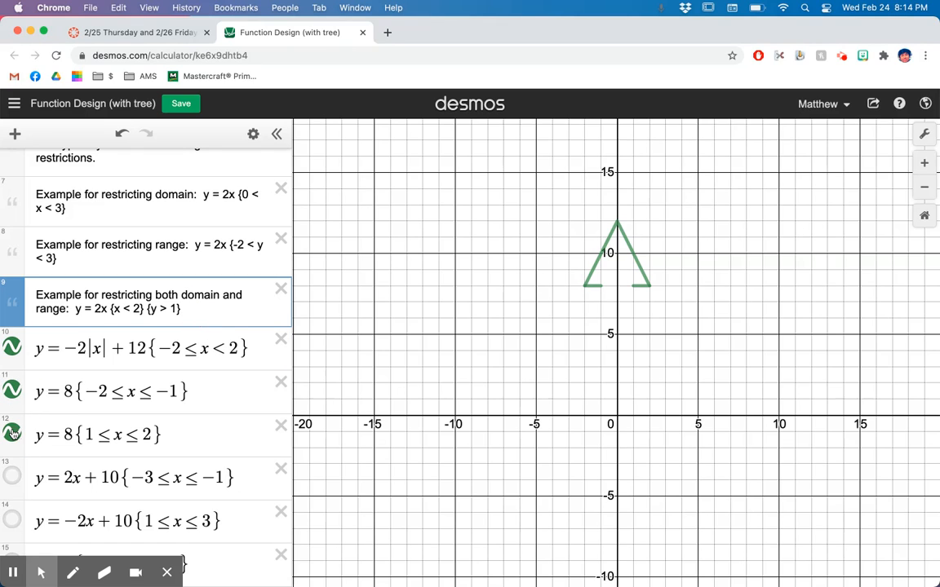
{"action": "left_click", "coordinate": [14, 477]}
{"action": "left_click", "coordinate": [12, 520]}
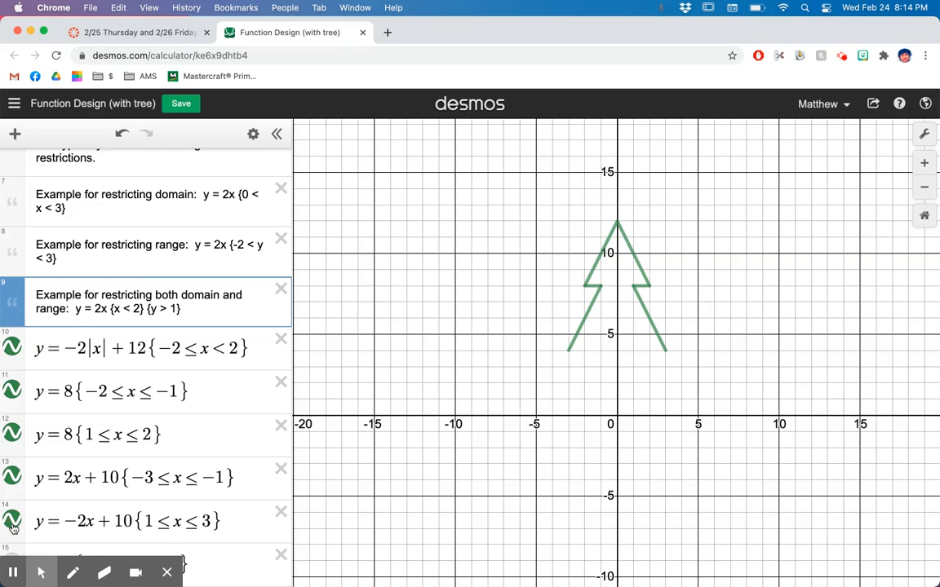
Show the two y = 4 segments and the restricted lines y = 2x + 8 and y = -2x + 8
{"action": "scroll", "coordinate": [13, 523], "scroll_direction": "down", "scroll_amount": 4}
{"action": "scroll", "coordinate": [13, 505], "scroll_direction": "down", "scroll_amount": 2}
{"action": "left_click", "coordinate": [12, 366]}
{"action": "left_click", "coordinate": [13, 410]}
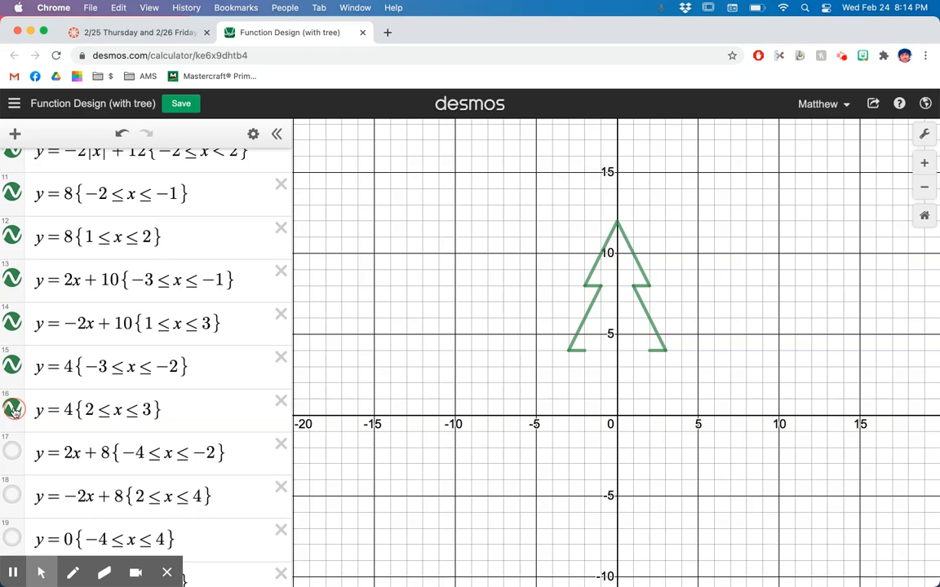
{"action": "left_click", "coordinate": [12, 451]}
{"action": "scroll", "coordinate": [14, 451], "scroll_direction": "down", "scroll_amount": 2}
{"action": "left_click", "coordinate": [12, 421]}
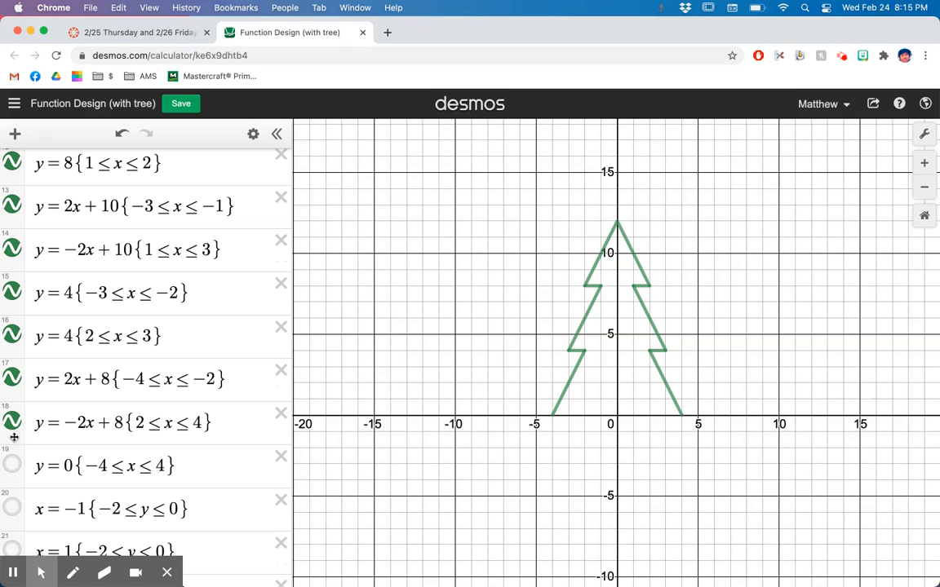
Show the tree's base line y = 0 and the trunk segments x = -1, x = 1 and y = -2
{"action": "left_click", "coordinate": [13, 467]}
{"action": "left_click", "coordinate": [13, 508]}
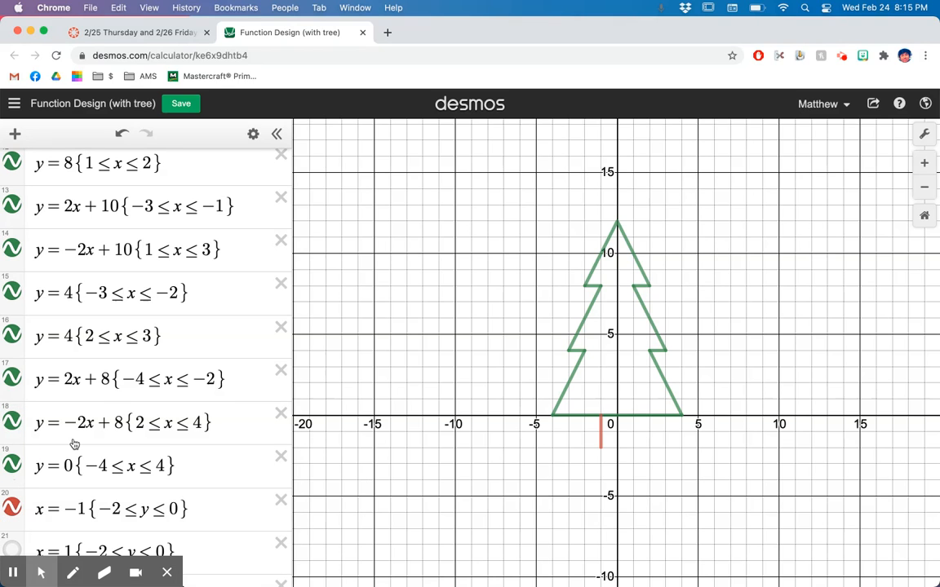
{"action": "scroll", "coordinate": [73, 444], "scroll_direction": "down", "scroll_amount": 3}
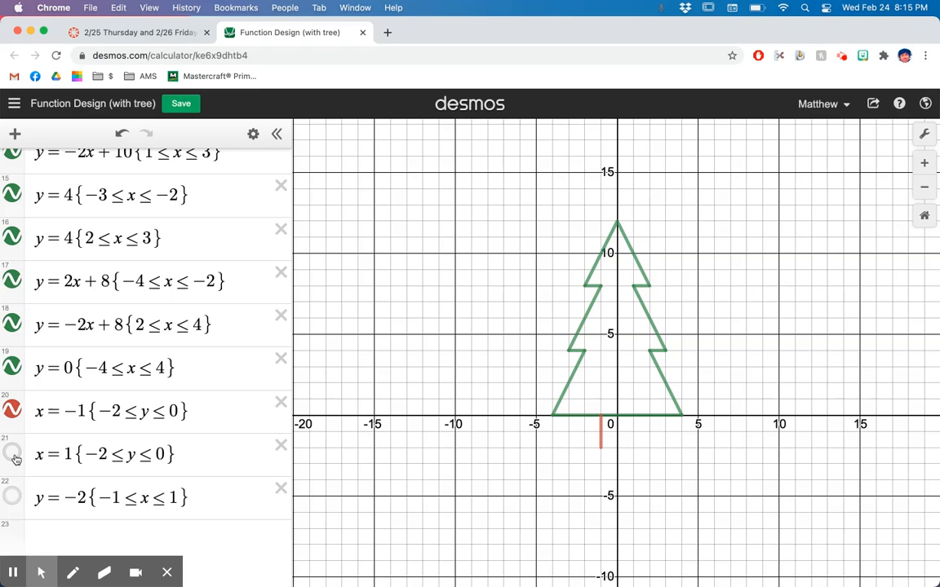
{"action": "left_click", "coordinate": [15, 457]}
{"action": "left_click", "coordinate": [13, 498]}
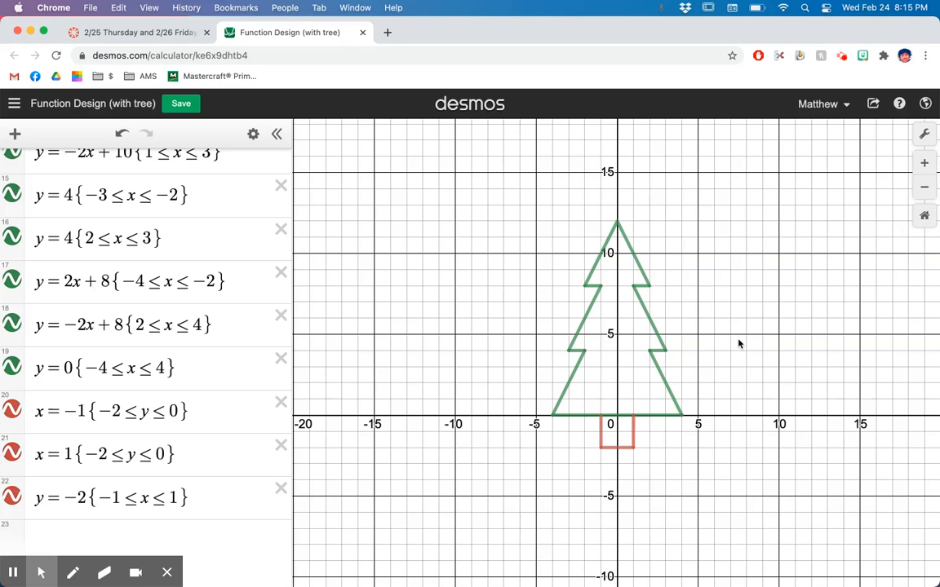
Copy the share link of the tree graph and return to the Canvas assignment page
{"action": "left_click", "coordinate": [873, 106]}
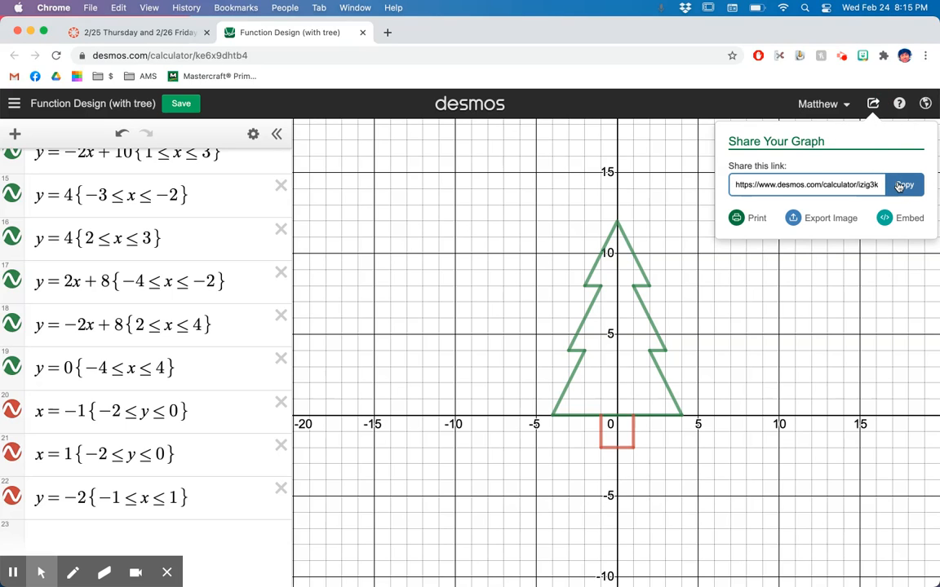
{"action": "left_click", "coordinate": [899, 186]}
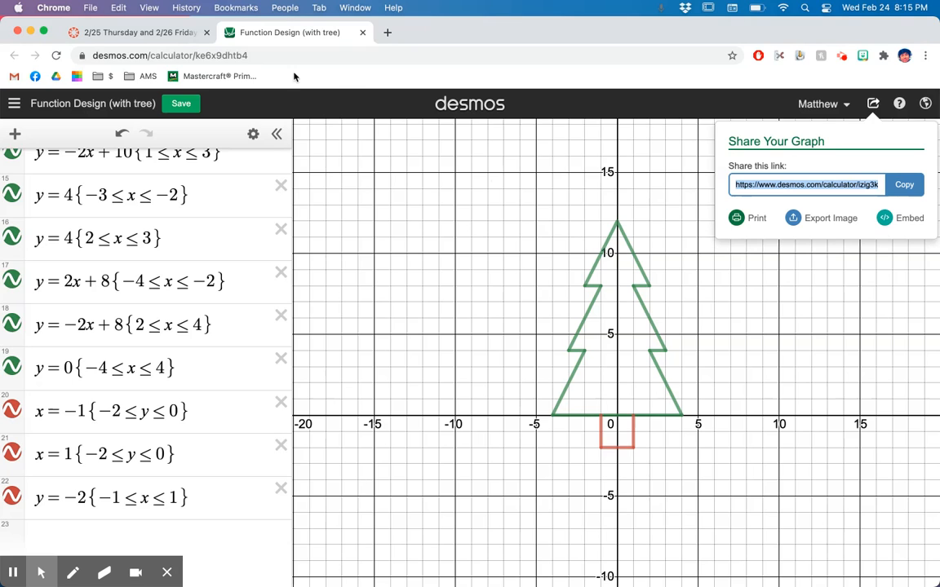
{"action": "left_click", "coordinate": [139, 32]}
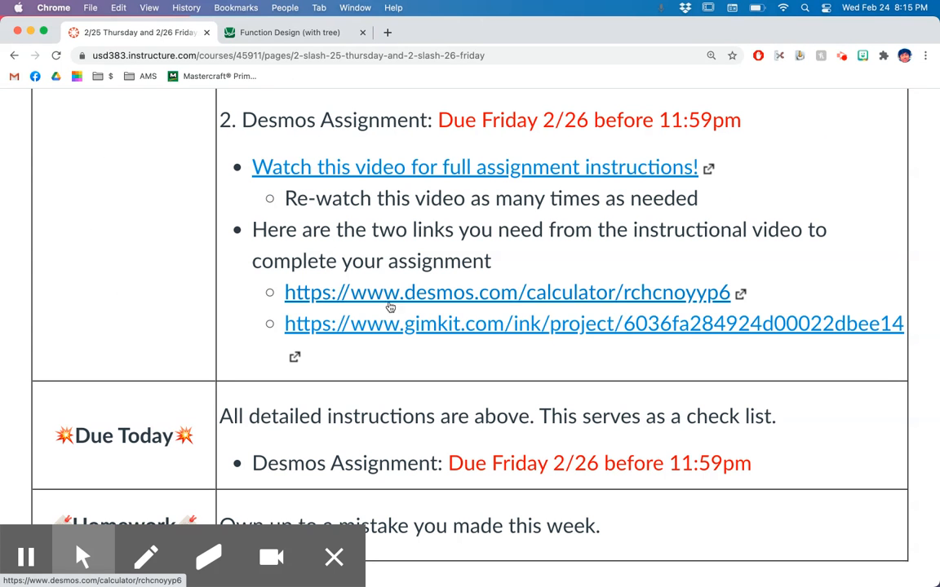
Open the Gimkit project link, choose the Accelerated Math 8 class and submit the student's email address to join
{"action": "left_click", "coordinate": [431, 334]}
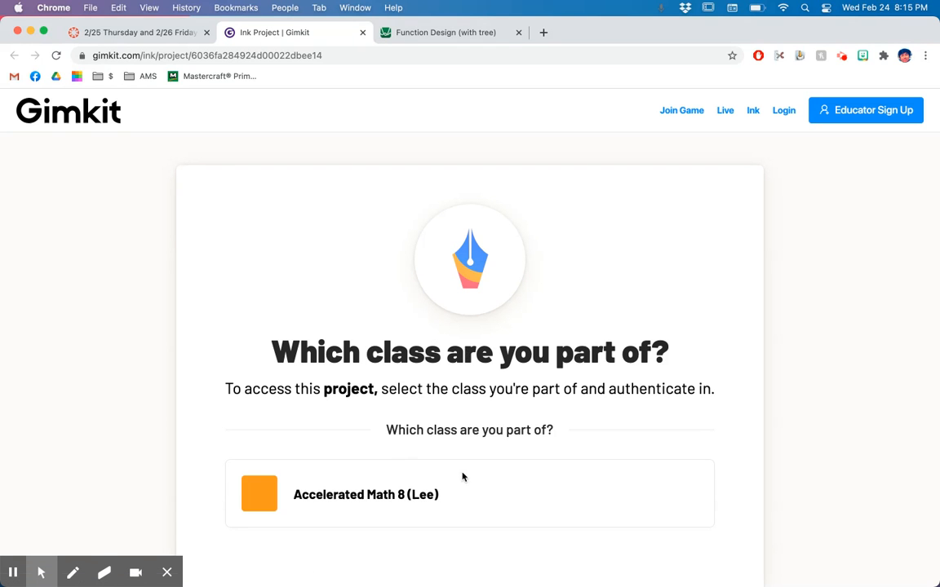
{"action": "left_click", "coordinate": [385, 504]}
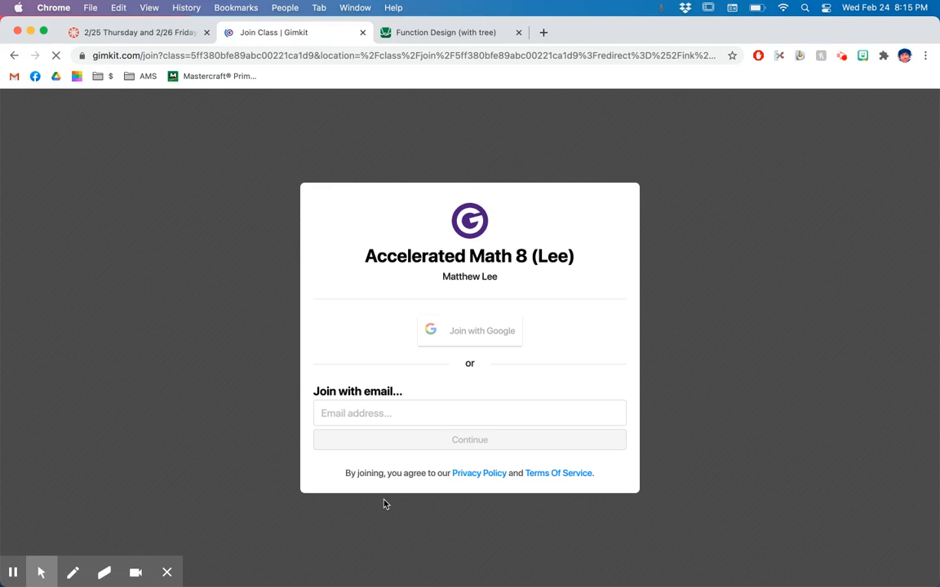
{"action": "left_click", "coordinate": [397, 412]}
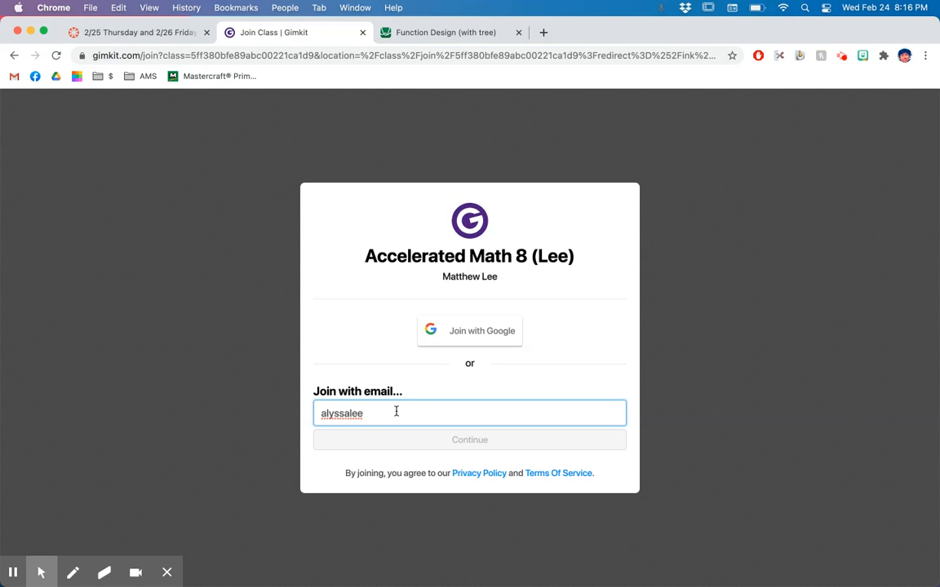
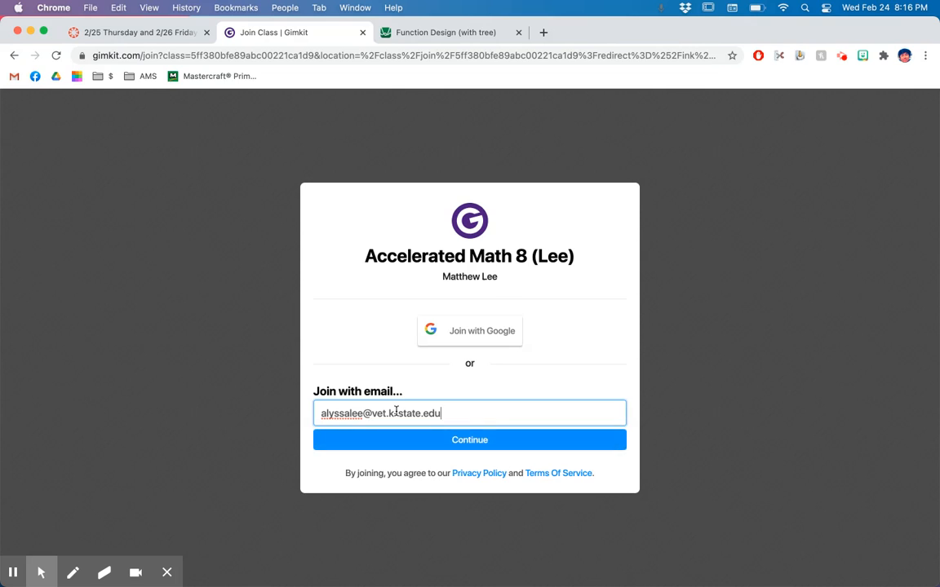
{"action": "key", "text": "Return"}
Enter the account password, correcting the mistyped characters, and sign in to the Gimkit project
{"action": "type", "text": "•••••••••"}
{"action": "key", "text": "BackSpace"}
{"action": "key", "text": "BackSpace"}
{"action": "key", "text": "BackSpace"}
{"action": "key", "text": "BackSpace"}
{"action": "key", "text": "BackSpace"}
{"action": "key", "text": "BackSpace"}
{"action": "key", "text": "BackSpace"}
{"action": "key", "text": "BackSpace"}
{"action": "key", "text": "BackSpace"}
{"action": "type", "text": "•••••••••"}
{"action": "key", "text": "Return"}
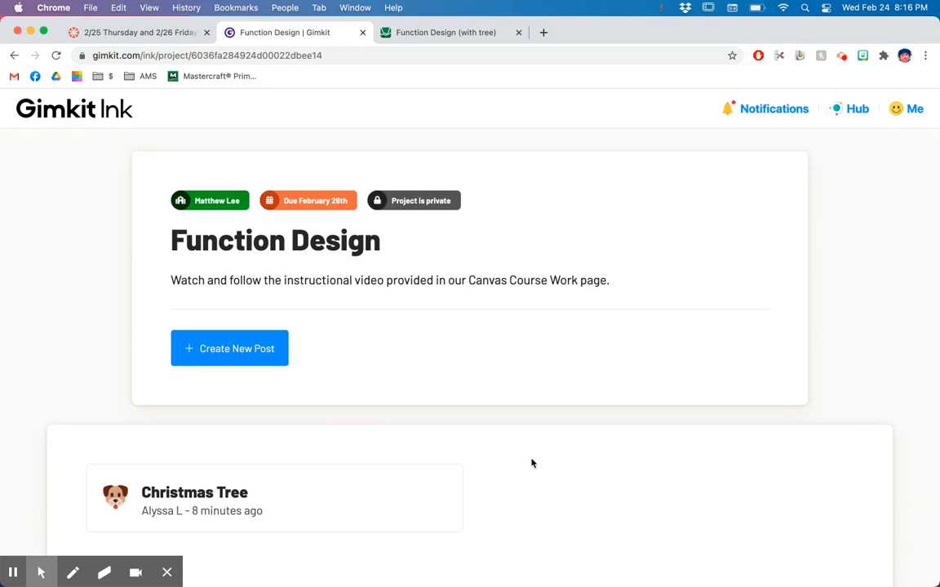
Create a new Article post in the Function Design project
{"action": "scroll", "coordinate": [506, 453], "scroll_direction": "down", "scroll_amount": 3}
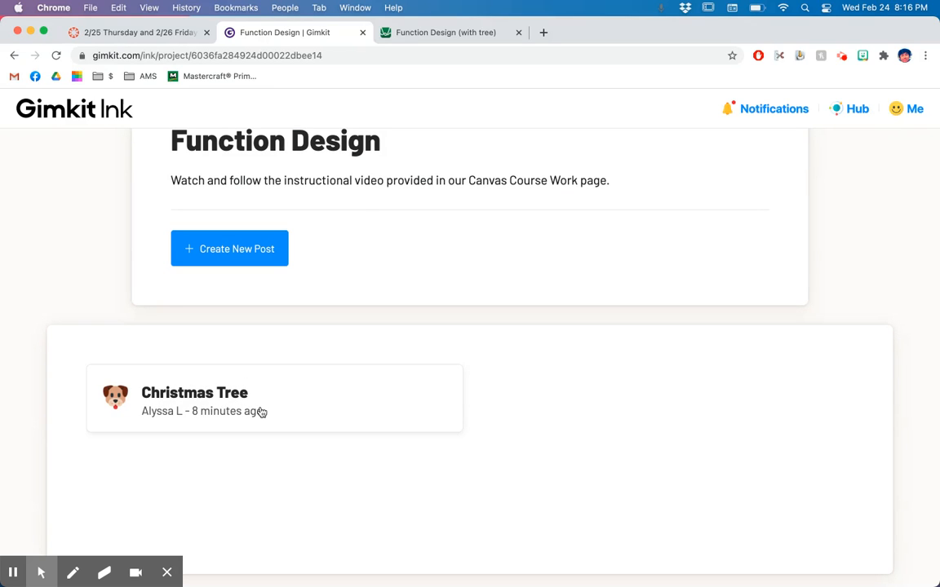
{"action": "scroll", "coordinate": [261, 412], "scroll_direction": "up", "scroll_amount": 3}
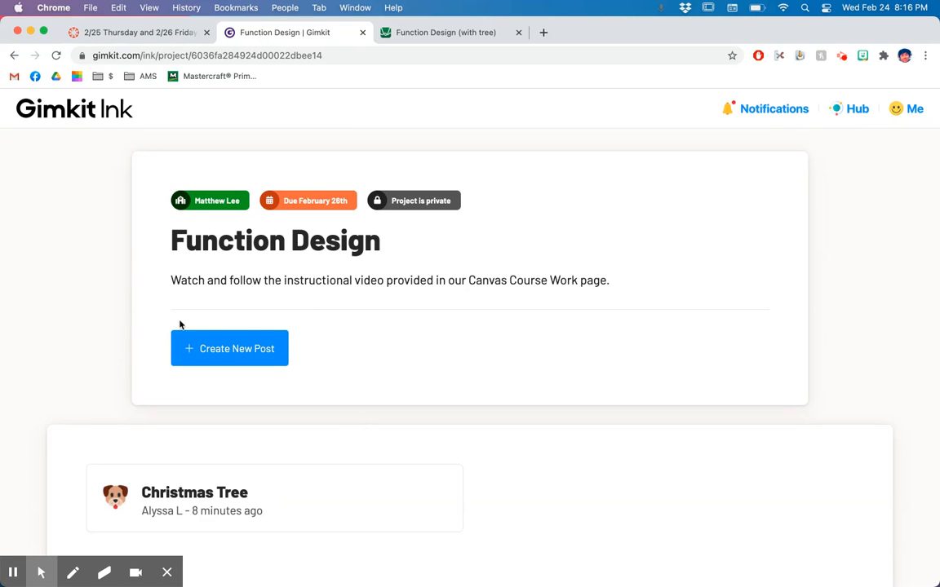
{"action": "left_click", "coordinate": [243, 343]}
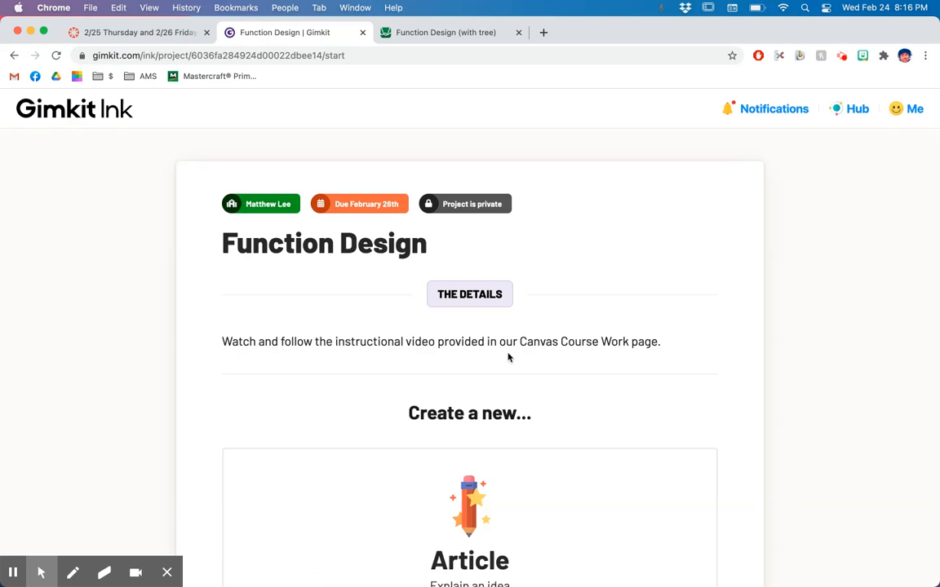
{"action": "scroll", "coordinate": [507, 356], "scroll_direction": "down", "scroll_amount": 1}
{"action": "scroll", "coordinate": [508, 357], "scroll_direction": "down", "scroll_amount": 4}
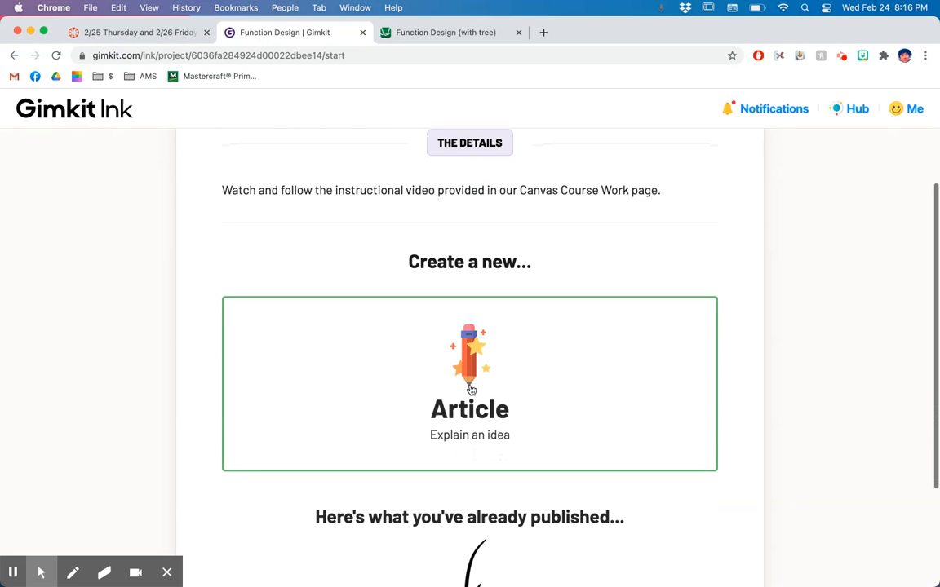
{"action": "scroll", "coordinate": [471, 392], "scroll_direction": "down", "scroll_amount": 3}
{"action": "scroll", "coordinate": [472, 388], "scroll_direction": "up", "scroll_amount": 3}
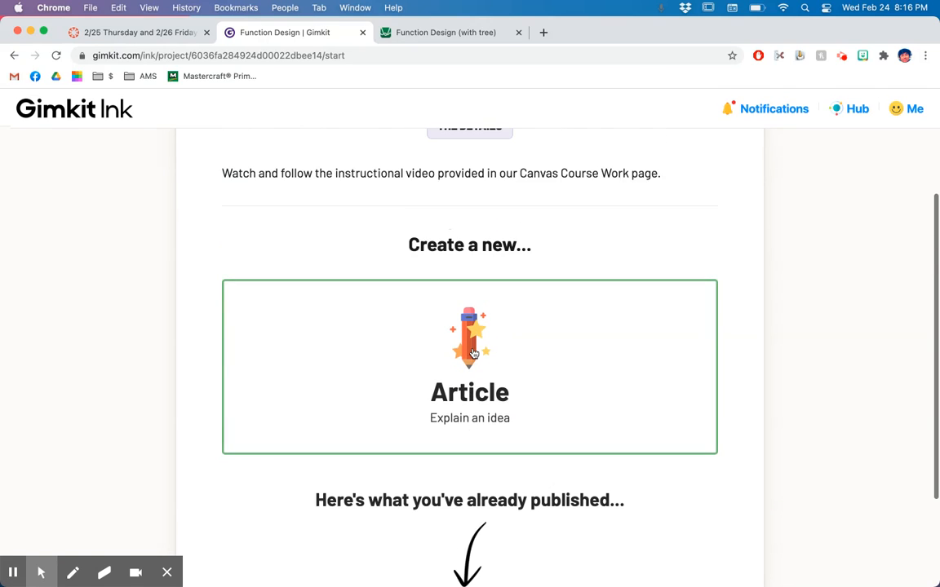
{"action": "left_click", "coordinate": [473, 353]}
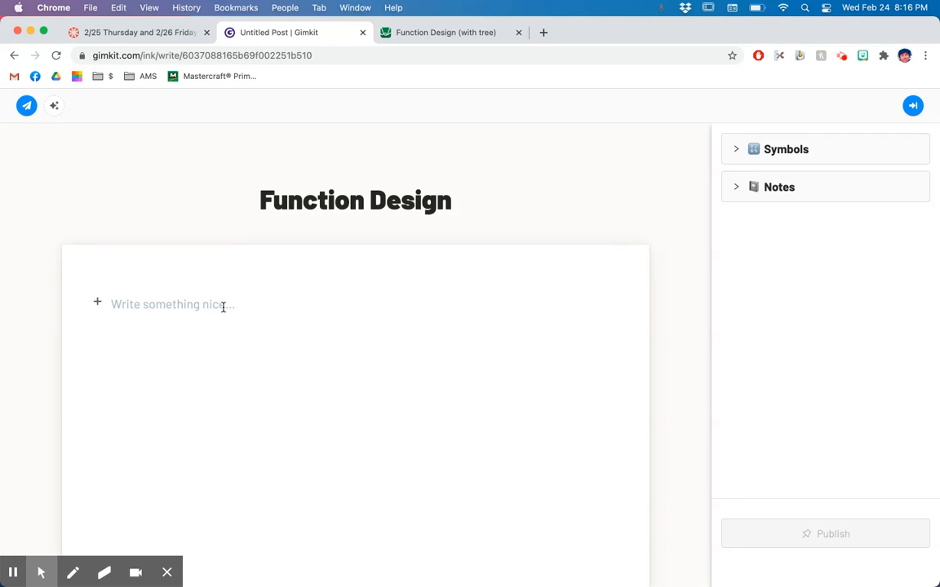
Paste the copied Desmos graph link into the article and mark the post as ready to publish
{"action": "key", "text": "super+v"}
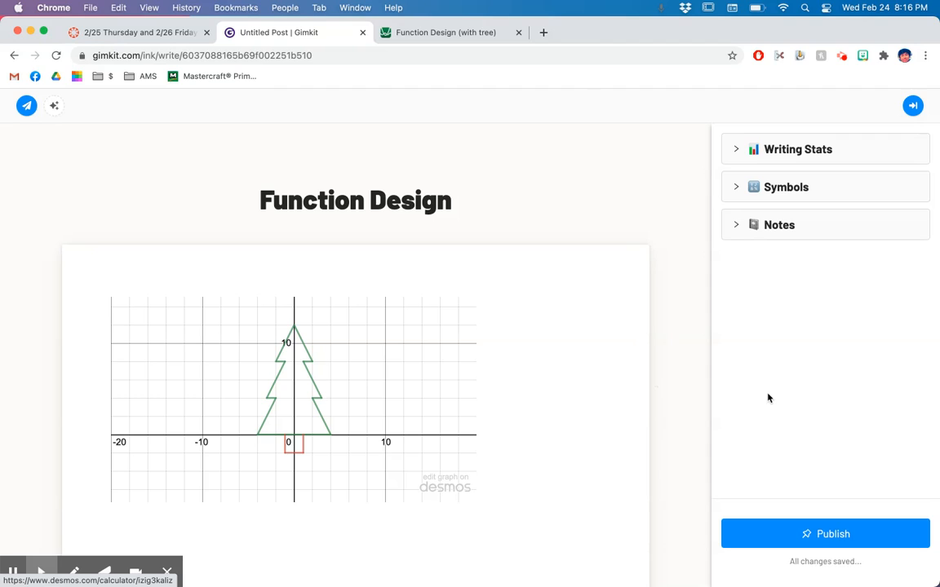
{"action": "left_click", "coordinate": [777, 532]}
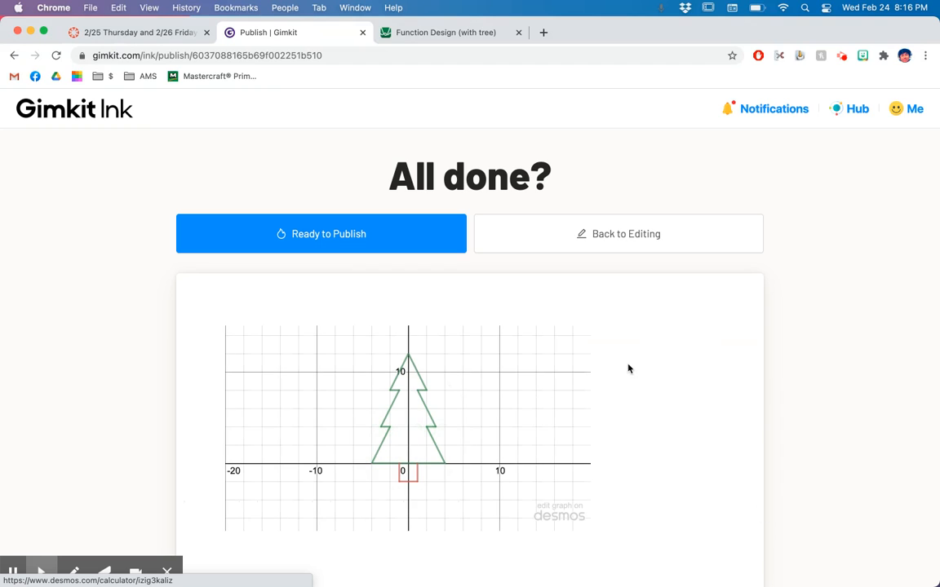
{"action": "left_click", "coordinate": [375, 234]}
Title the post "Christmas Tree", give it the dog face emoji and continue to the visibility settings
{"action": "left_click", "coordinate": [345, 304]}
{"action": "type", "text": "Christ"}
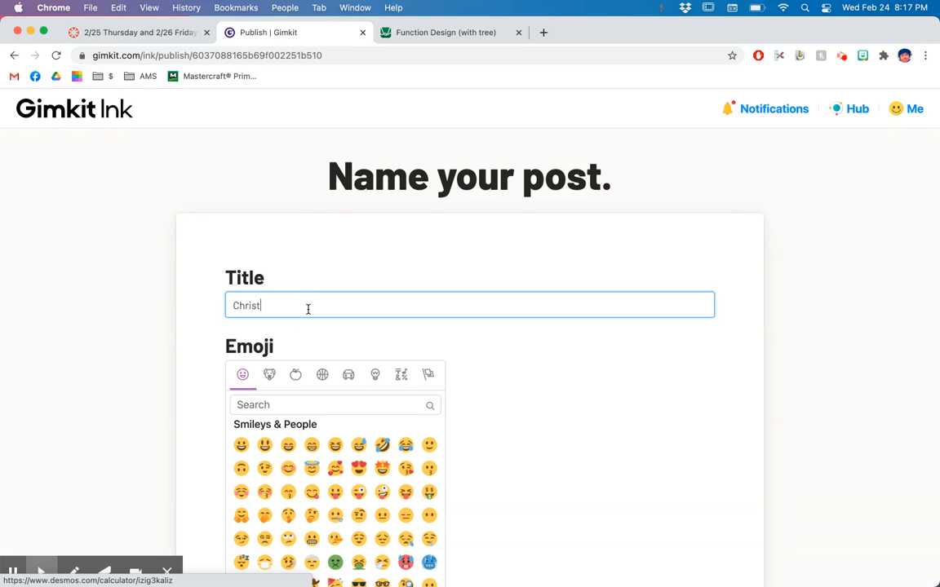
{"action": "type", "text": "mas Tree"}
{"action": "left_click", "coordinate": [269, 375]}
{"action": "left_click", "coordinate": [337, 444]}
{"action": "scroll", "coordinate": [811, 400], "scroll_direction": "down", "scroll_amount": 5}
{"action": "left_click", "coordinate": [527, 518]}
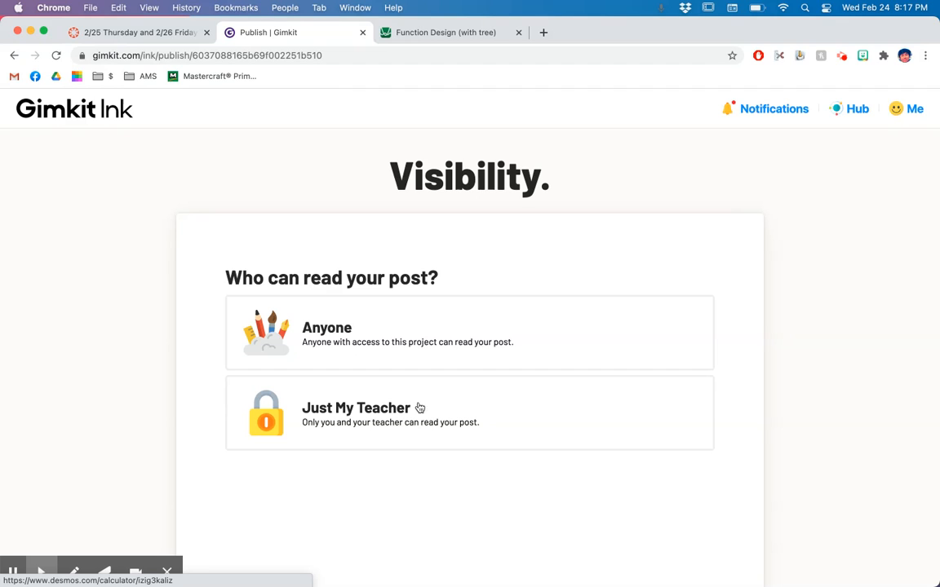
Let anyone read the post and see the author's name, and publish it
{"action": "left_click", "coordinate": [367, 329]}
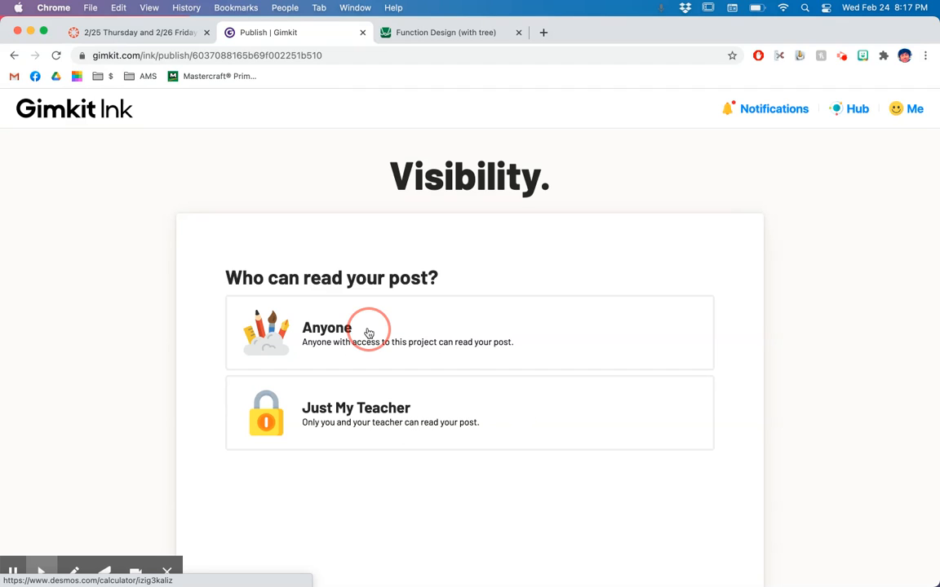
{"action": "scroll", "coordinate": [474, 339], "scroll_direction": "down", "scroll_amount": 4}
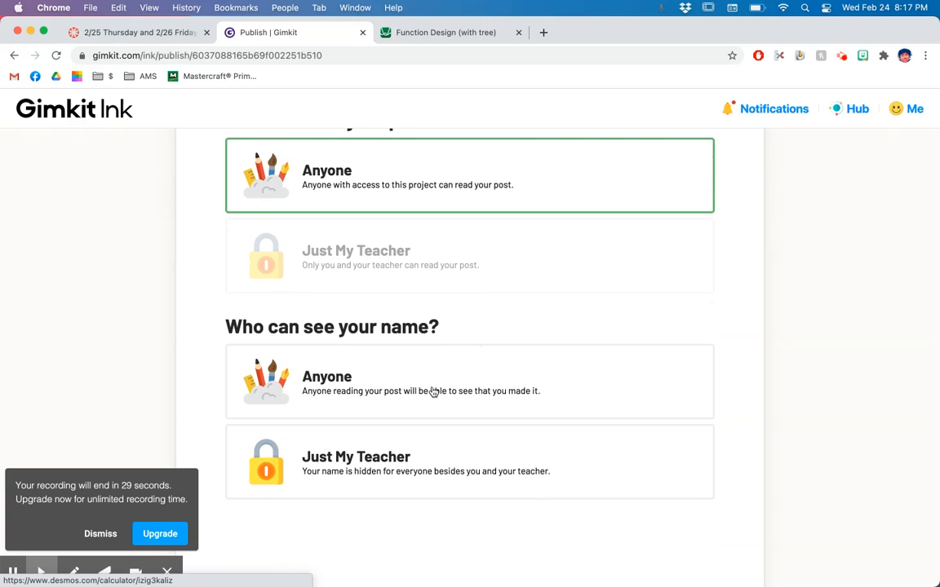
{"action": "left_click", "coordinate": [101, 534]}
{"action": "left_click", "coordinate": [400, 394]}
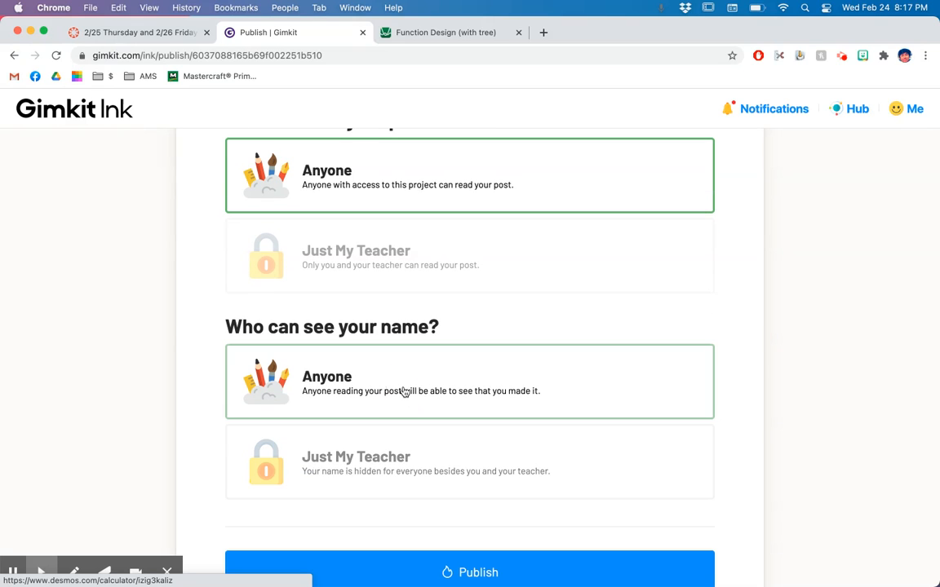
{"action": "scroll", "coordinate": [529, 422], "scroll_direction": "down", "scroll_amount": 3}
{"action": "left_click", "coordinate": [489, 317]}
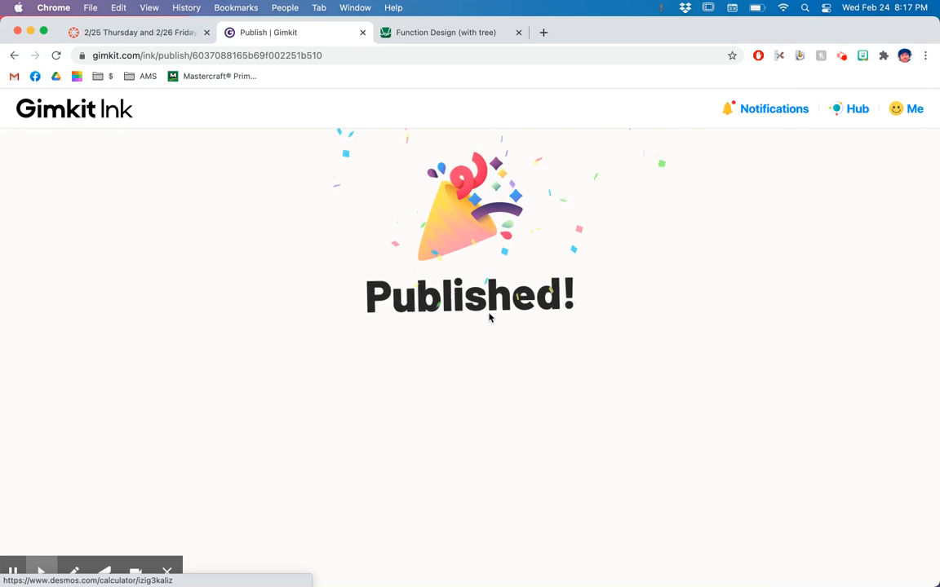
Open the Function Design project, view the newly published Christmas Tree post and open its embedded graph in Desmos
{"action": "scroll", "coordinate": [490, 317], "scroll_direction": "down", "scroll_amount": 4}
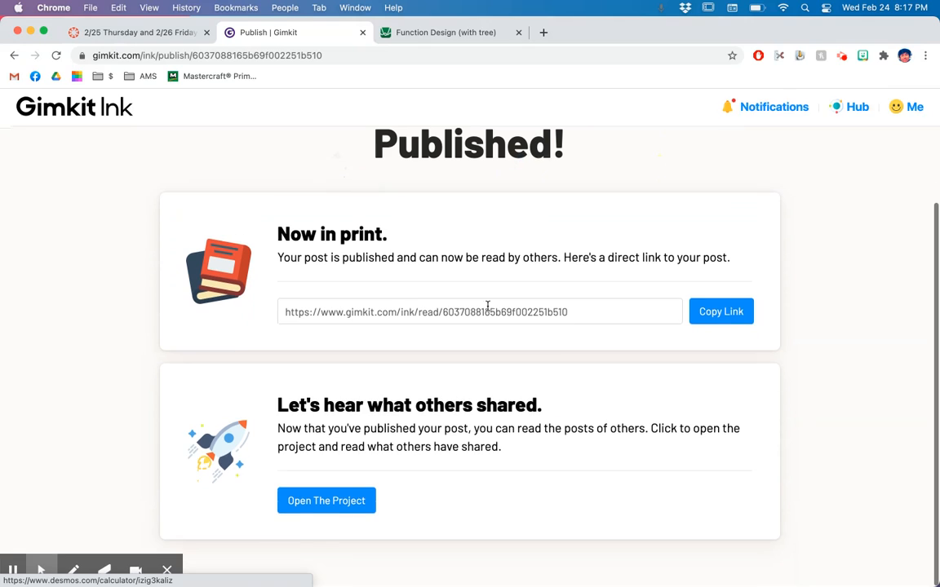
{"action": "left_click", "coordinate": [317, 505]}
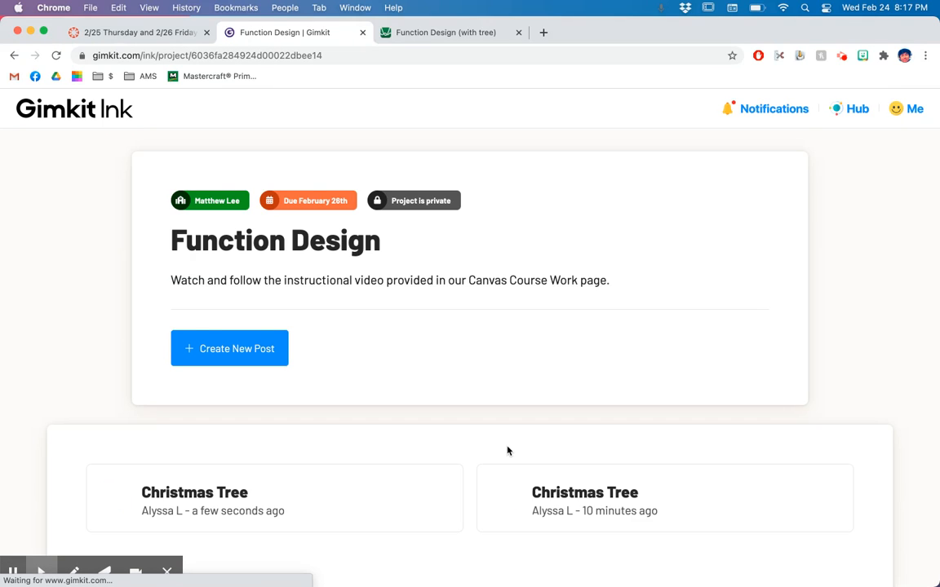
{"action": "scroll", "coordinate": [397, 359], "scroll_direction": "down", "scroll_amount": 3}
{"action": "left_click", "coordinate": [318, 348]}
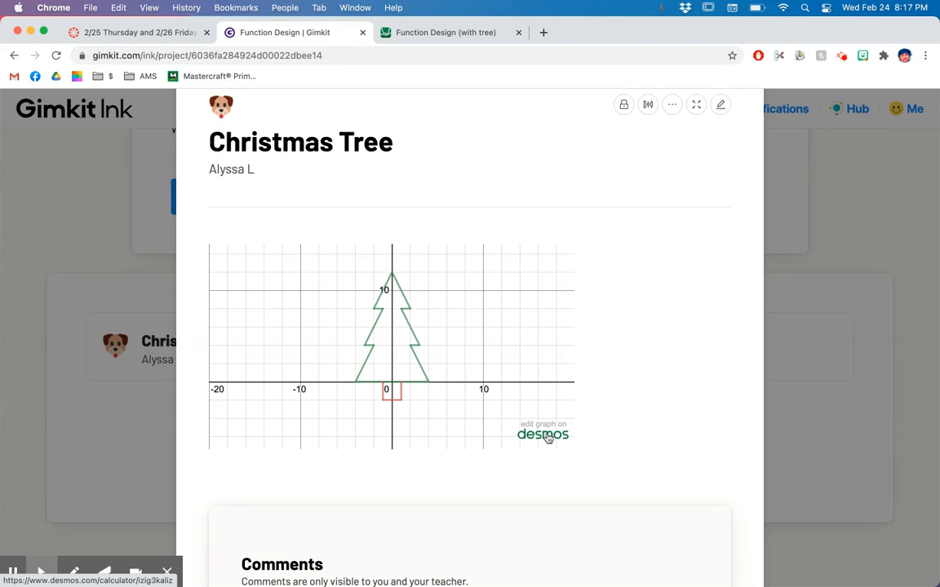
{"action": "left_click", "coordinate": [545, 435]}
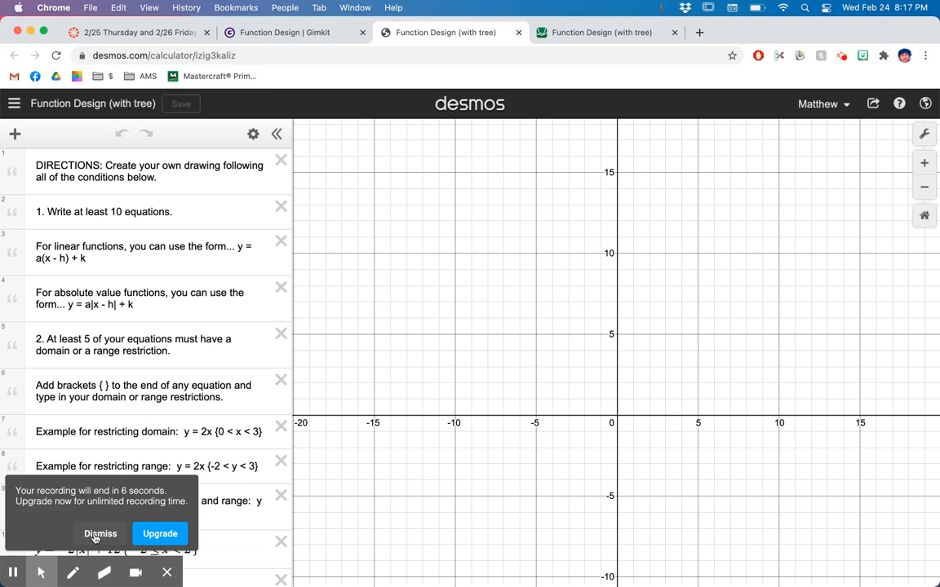
{"action": "left_click", "coordinate": [100, 534]}
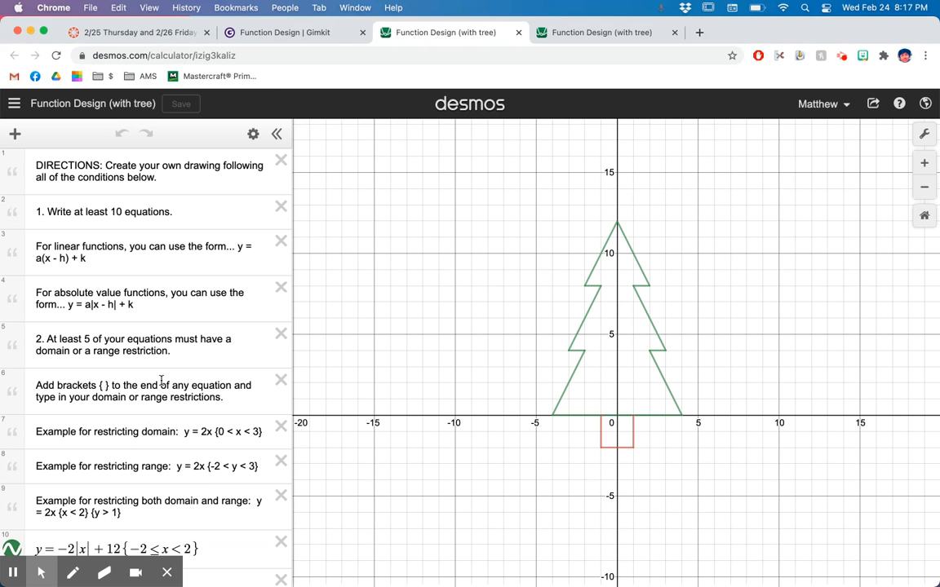